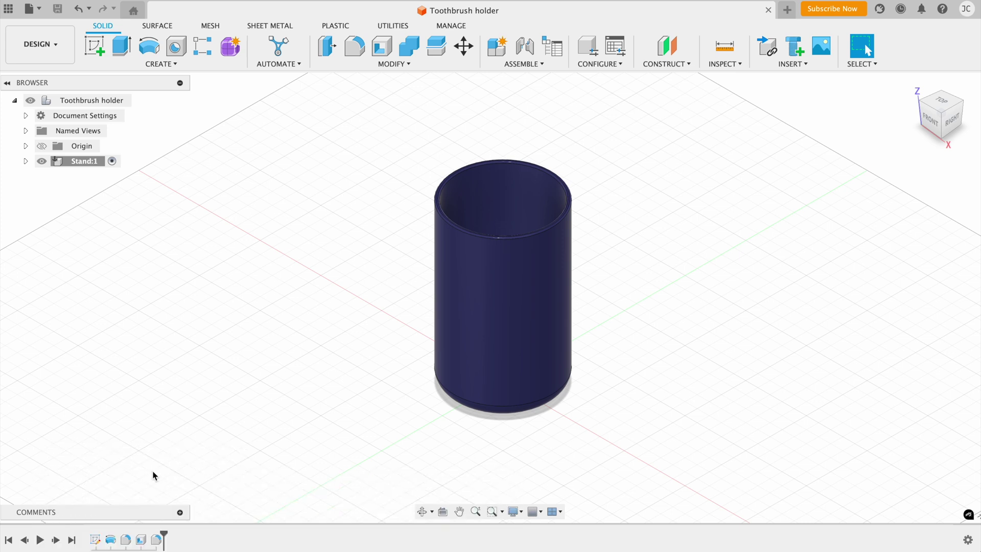
Select the holder's side and top faces, bring up quick actions, then clear the selection
left_click(568, 256)
left_click(618, 241)
right_click(521, 204)
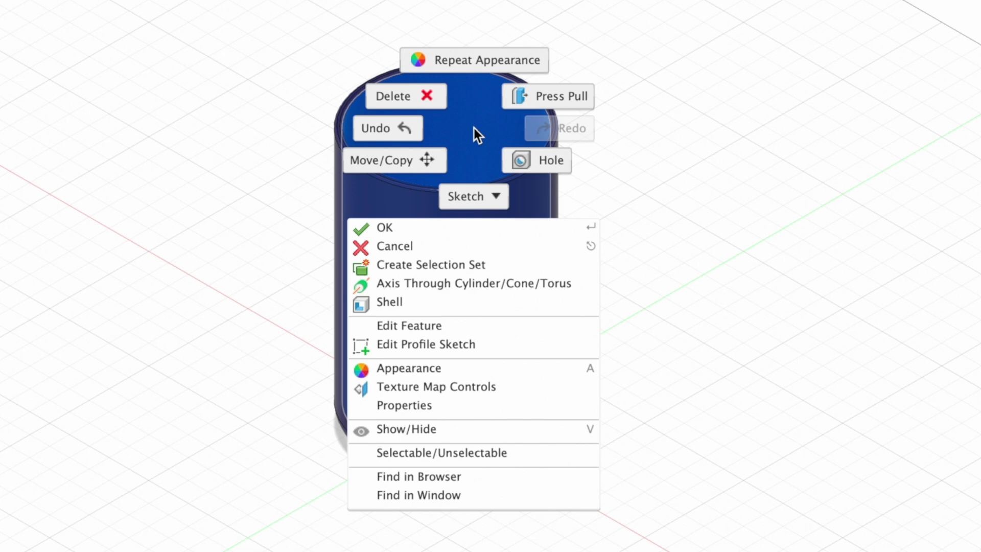
left_click(633, 250)
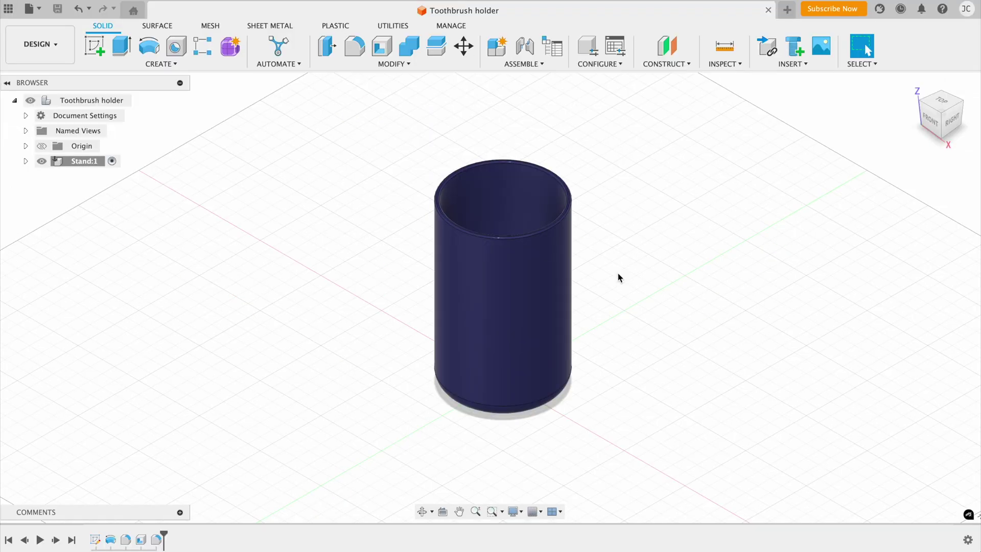
Orbit and tilt the view with the ViewCube, rotate the top view, then return home
left_click(935, 111)
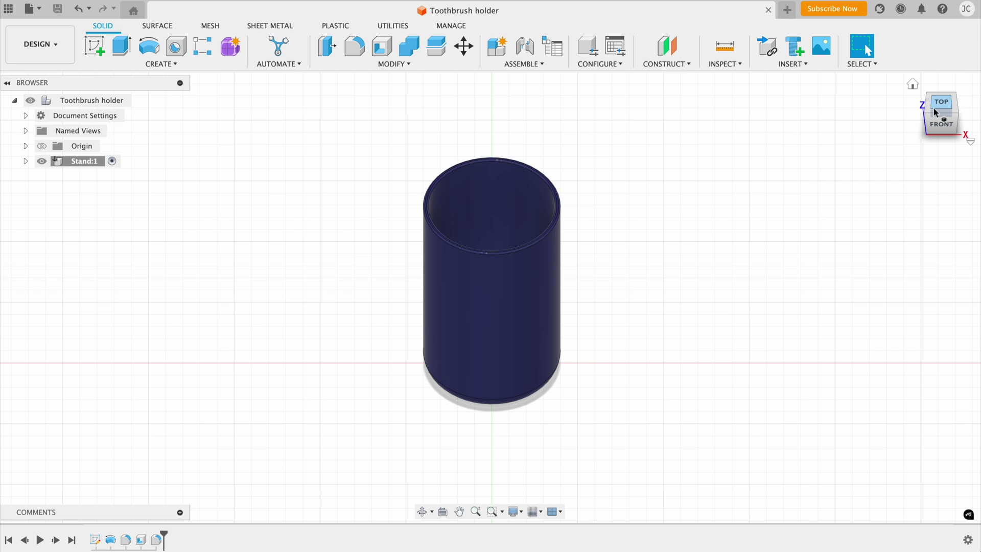
left_click_drag(935, 111, 921, 76)
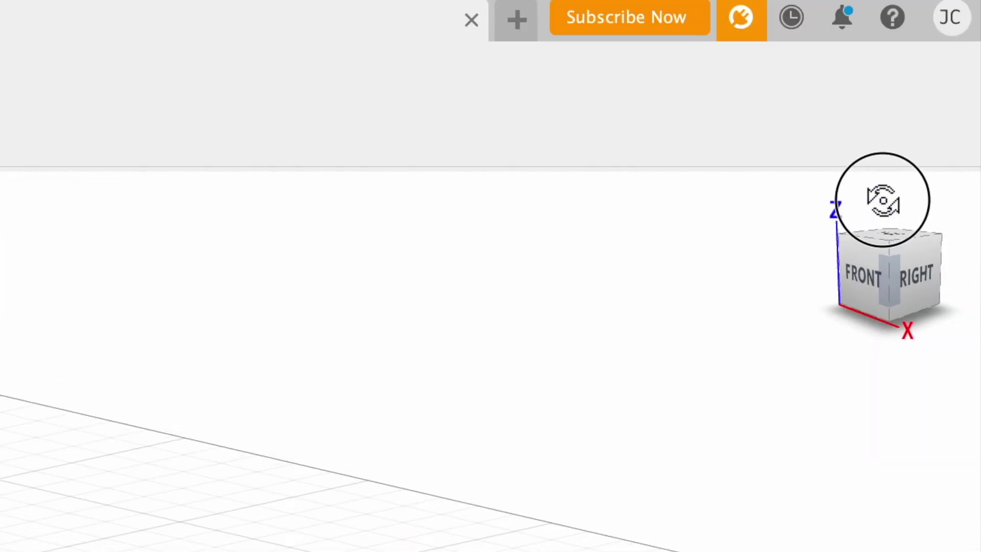
left_click_drag(883, 200, 901, 241)
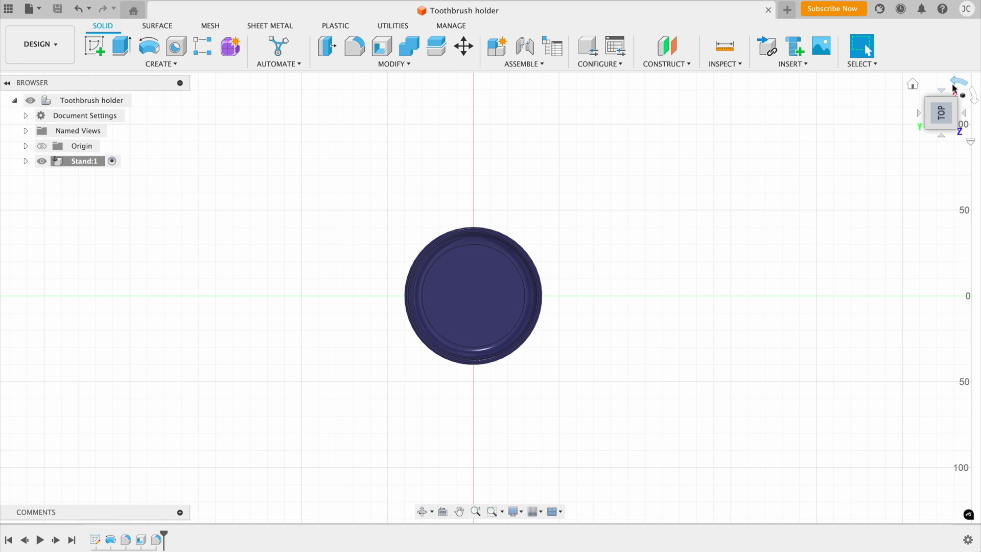
left_click(957, 83)
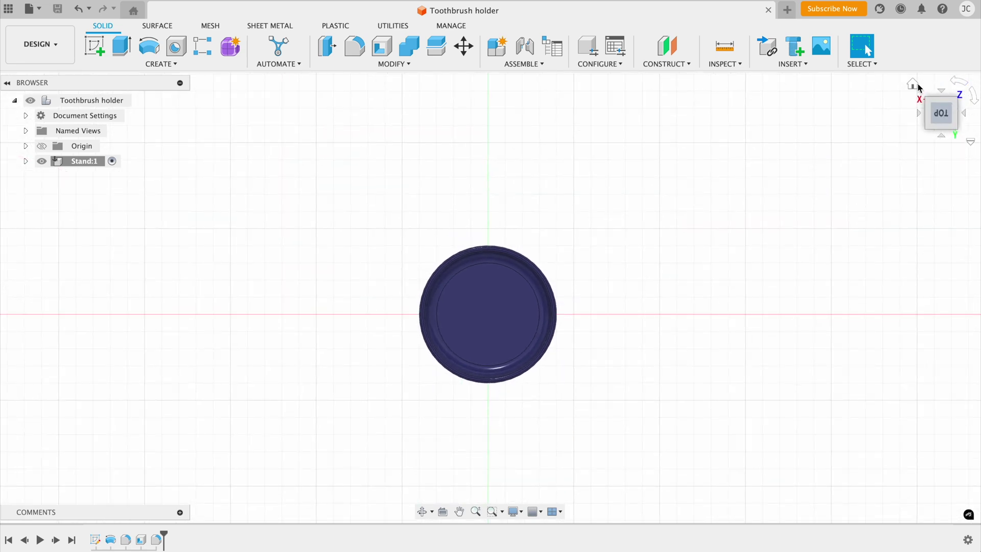
left_click(913, 84)
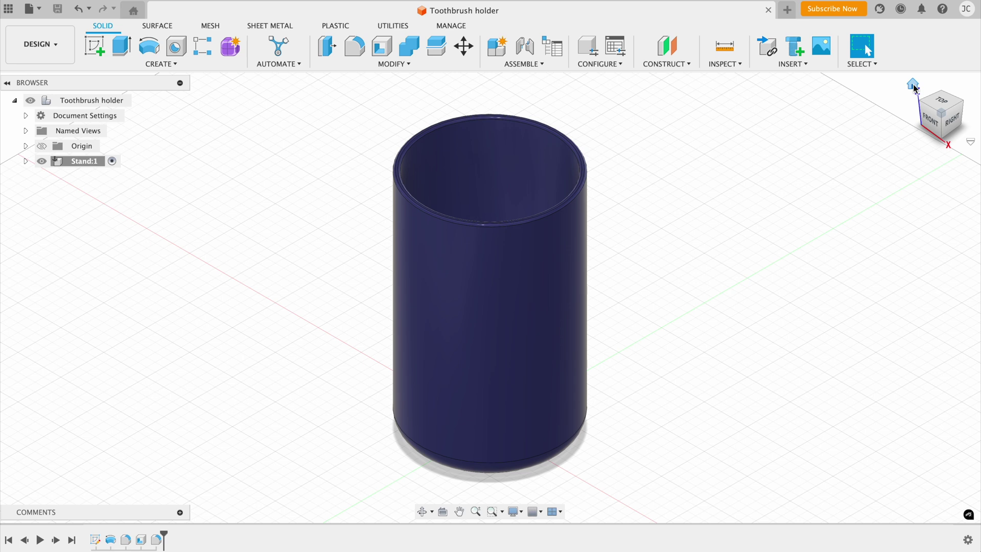
Keep the orthographic camera, then show the CADCubed projects panel beside the design
right_click(940, 105)
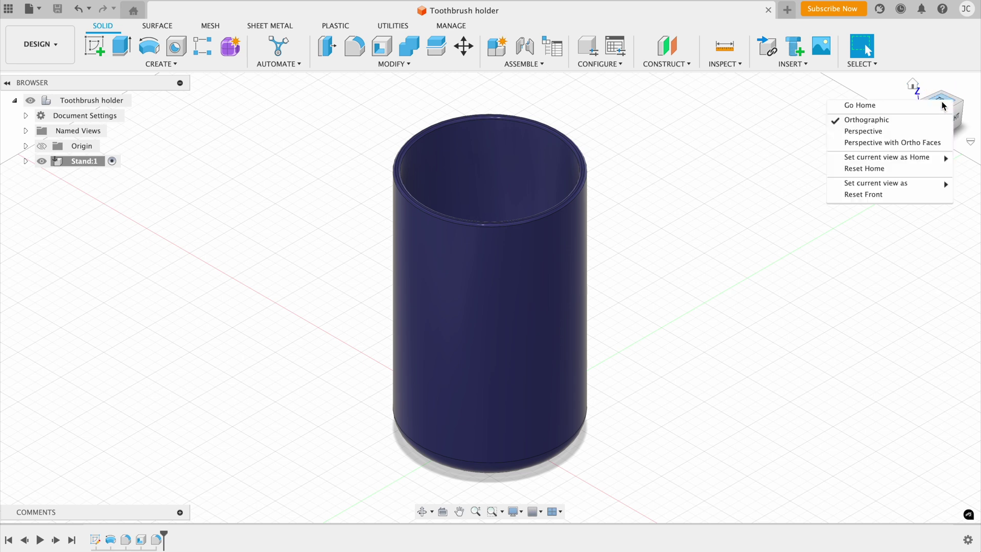
left_click(869, 122)
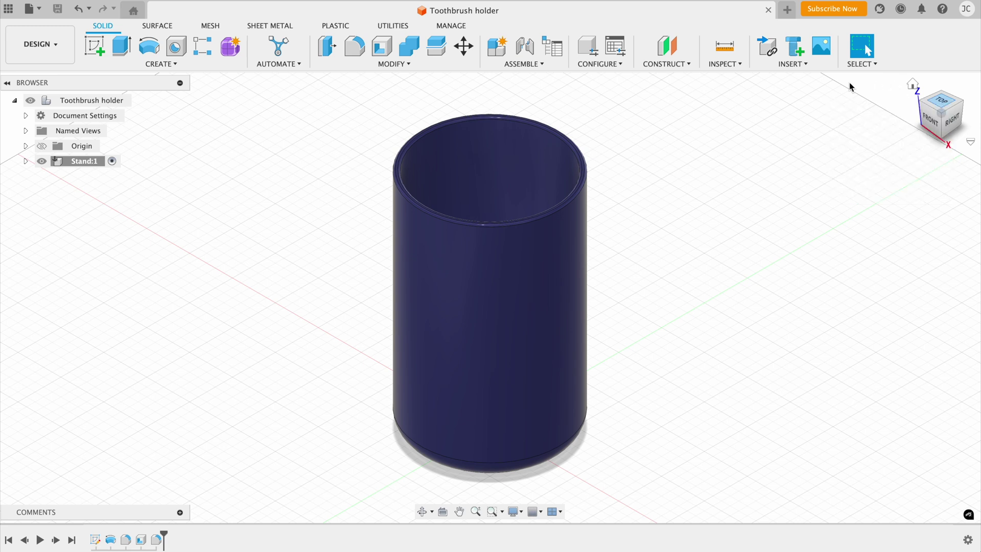
left_click(9, 9)
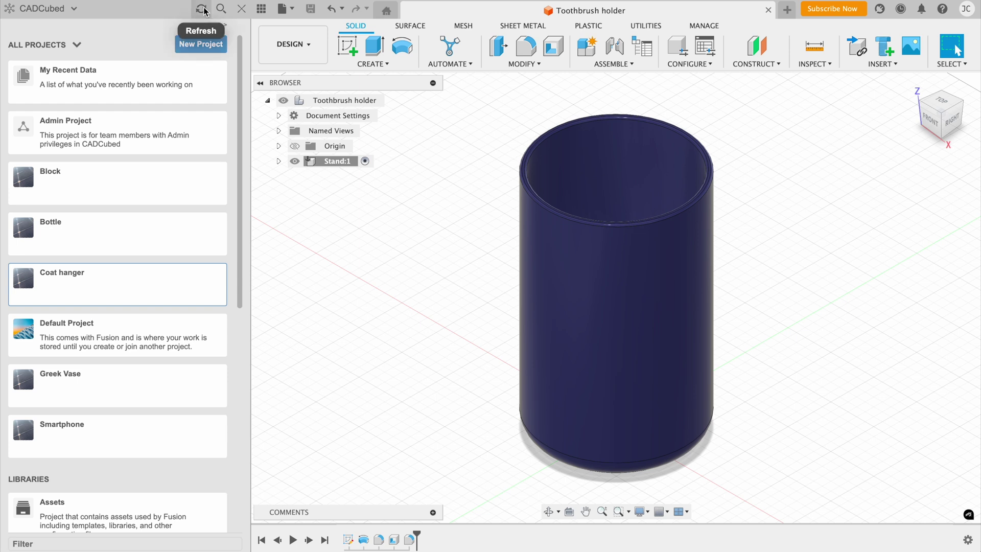
Close the projects panel and bring up the File menu commands
left_click(240, 12)
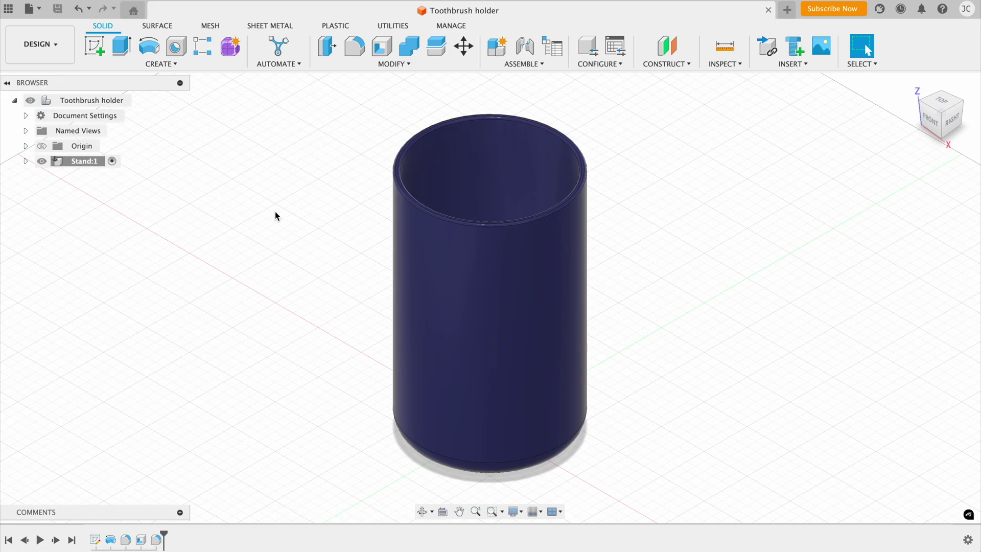
left_click(35, 16)
Create a new Untitled design tab, close it, then show the JC account menu
left_click(787, 10)
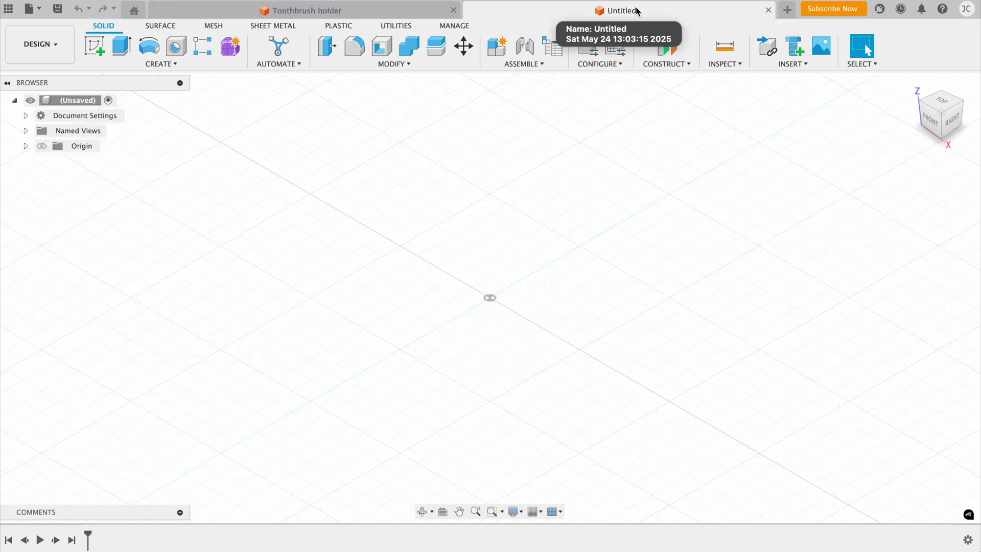
left_click(769, 10)
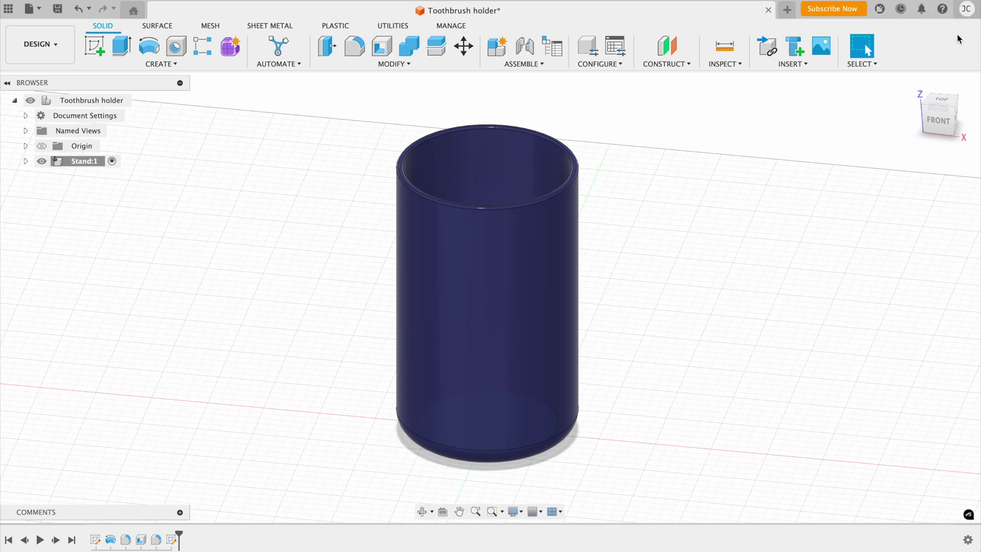
left_click(966, 11)
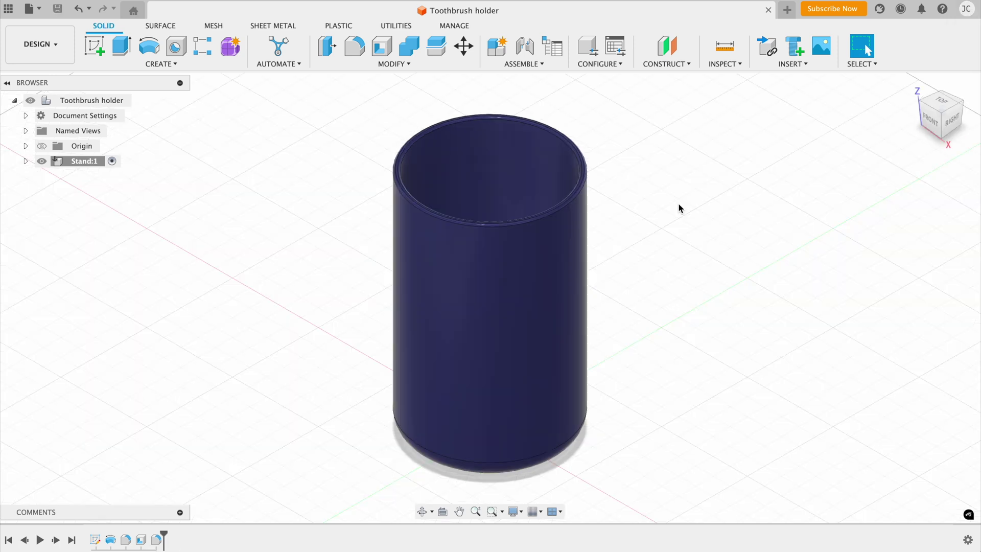
Browse the workspace list and the Solid, Surface, Mesh, Sheet Metal and Plastic tabs, ending on Utilities
left_click(65, 52)
left_click(165, 28)
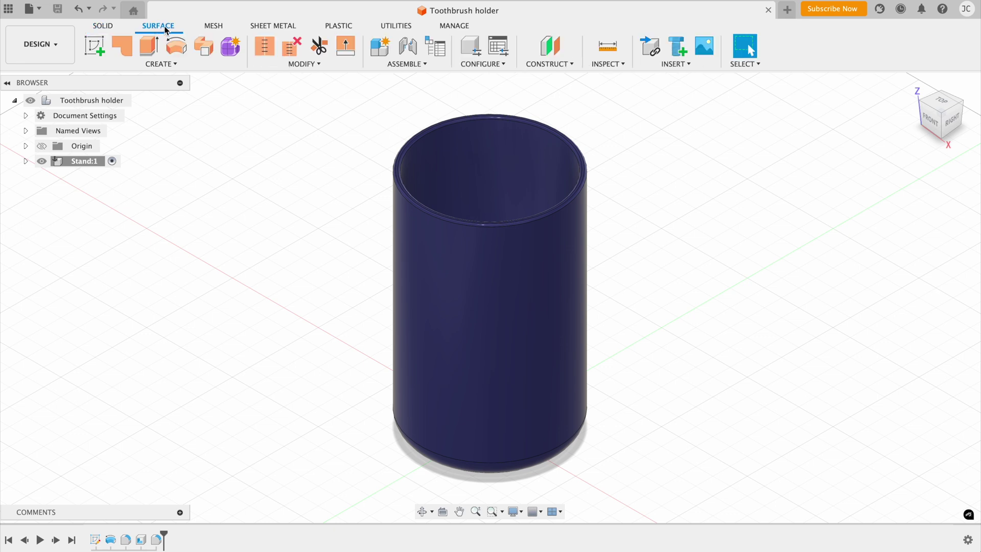
left_click(209, 27)
left_click(264, 27)
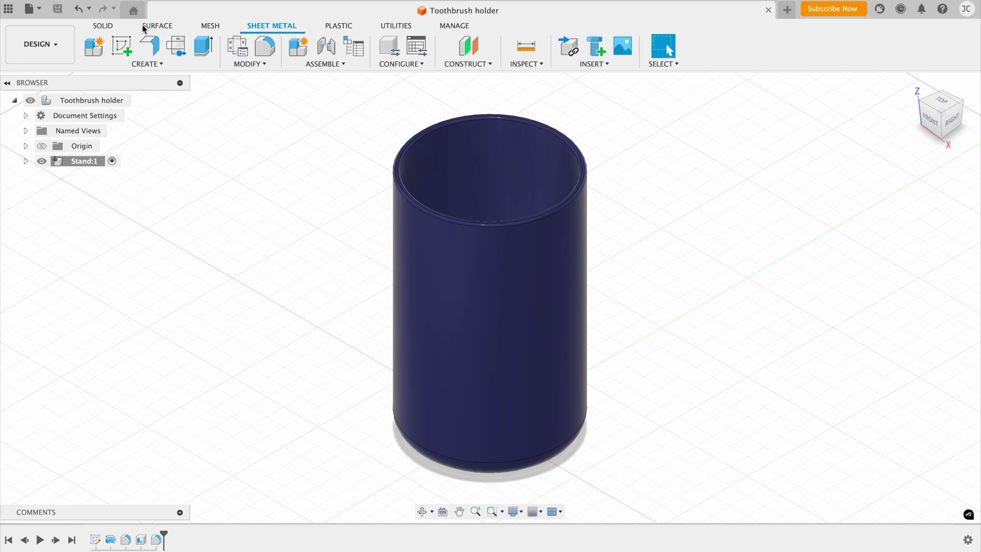
left_click(105, 28)
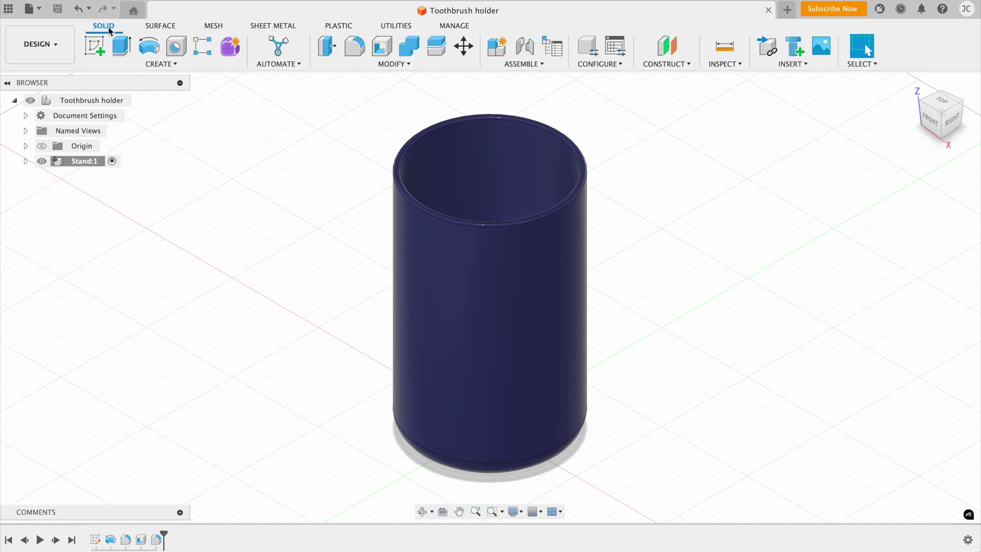
left_click(155, 31)
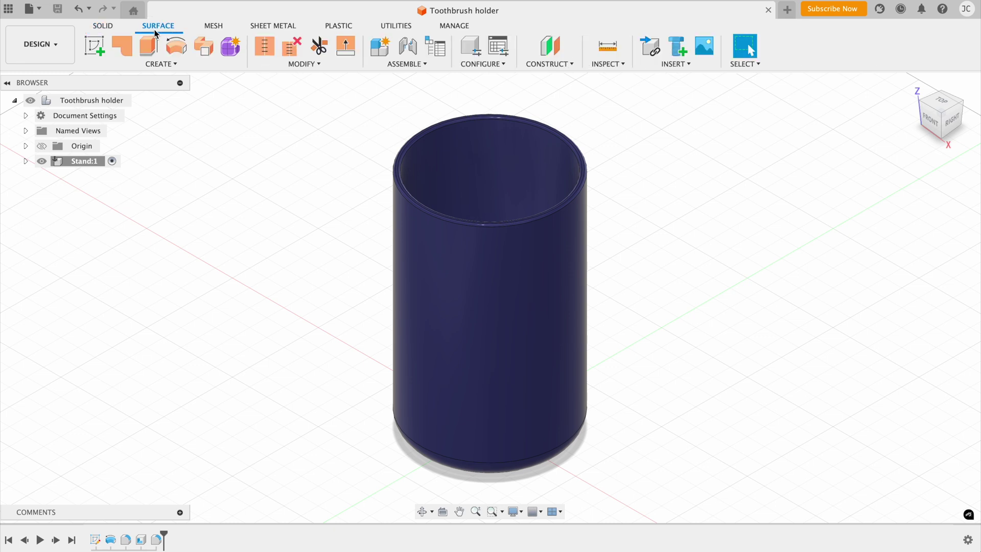
left_click(214, 28)
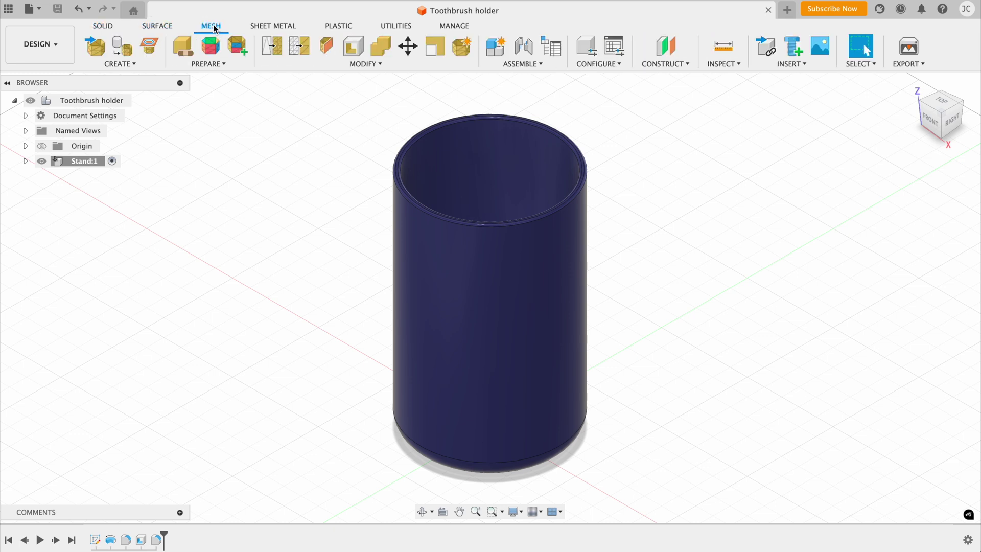
left_click(267, 28)
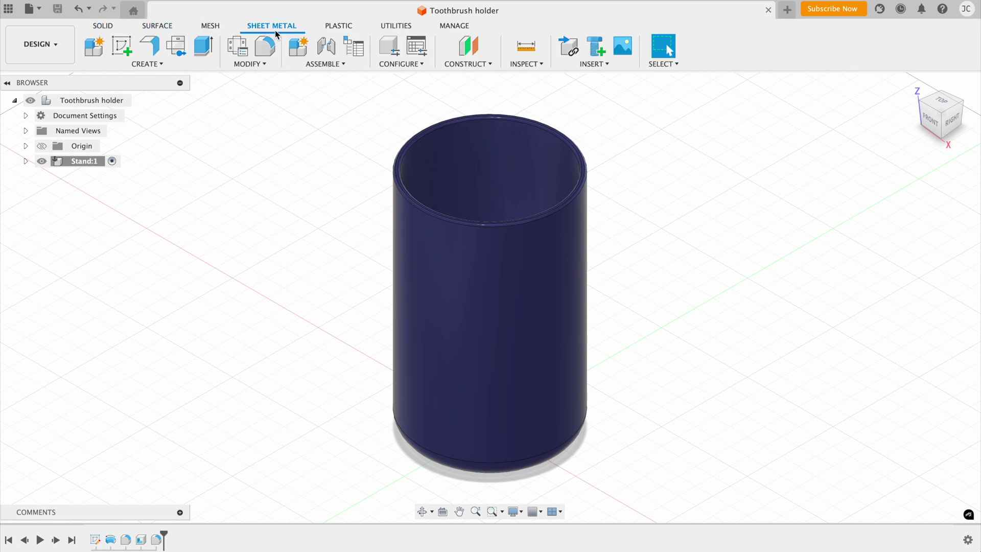
left_click(335, 27)
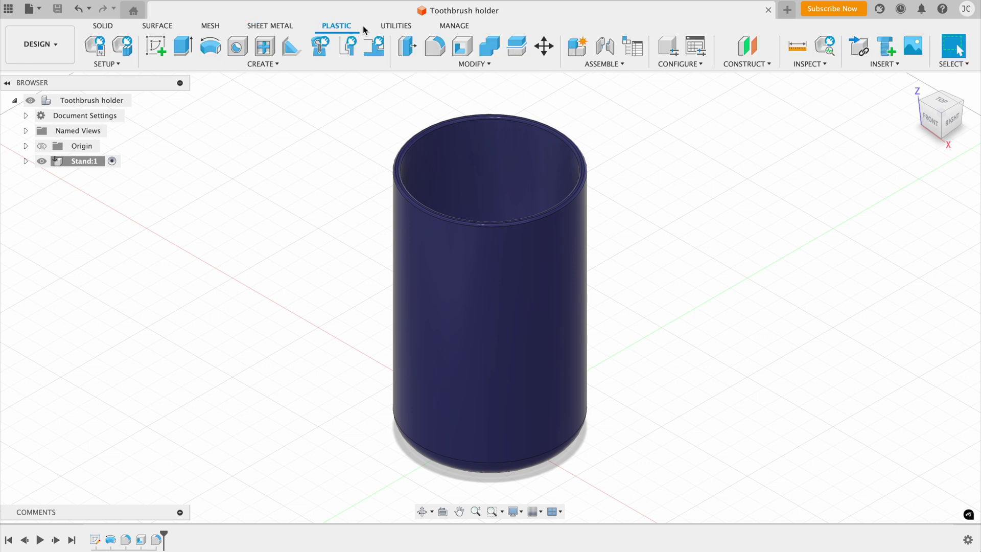
left_click(385, 28)
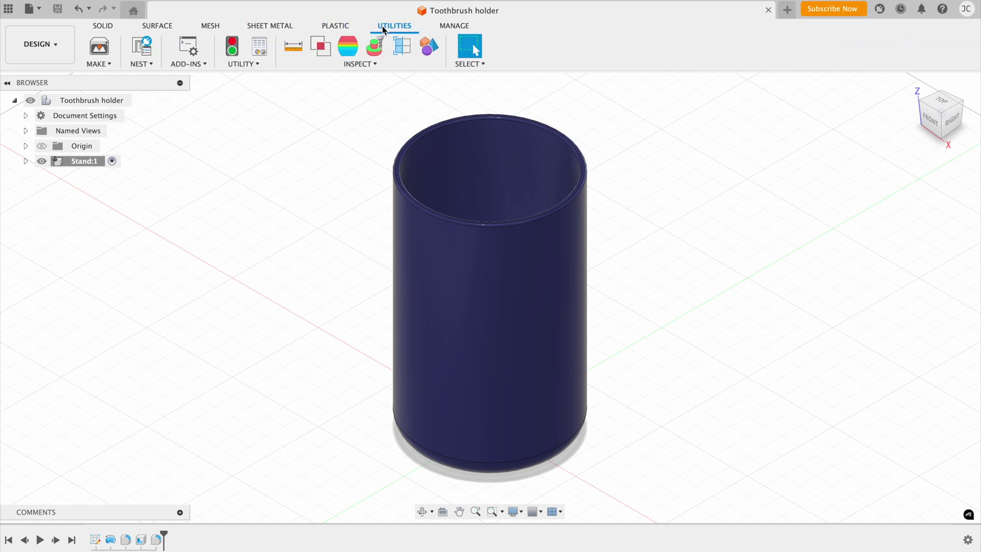
Glance at Manage, then create a sketch on the cylinder's bottom face and finish it
left_click(449, 28)
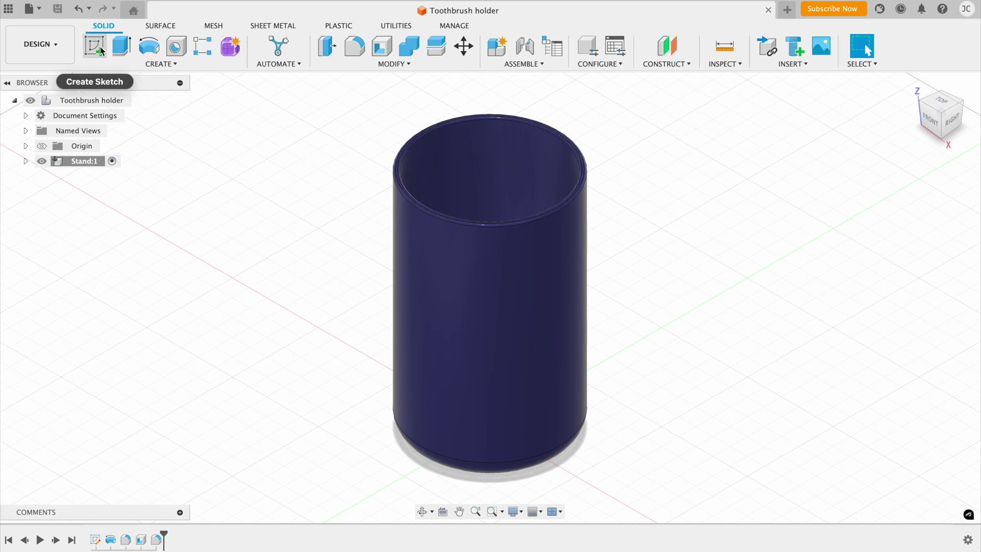
left_click(100, 46)
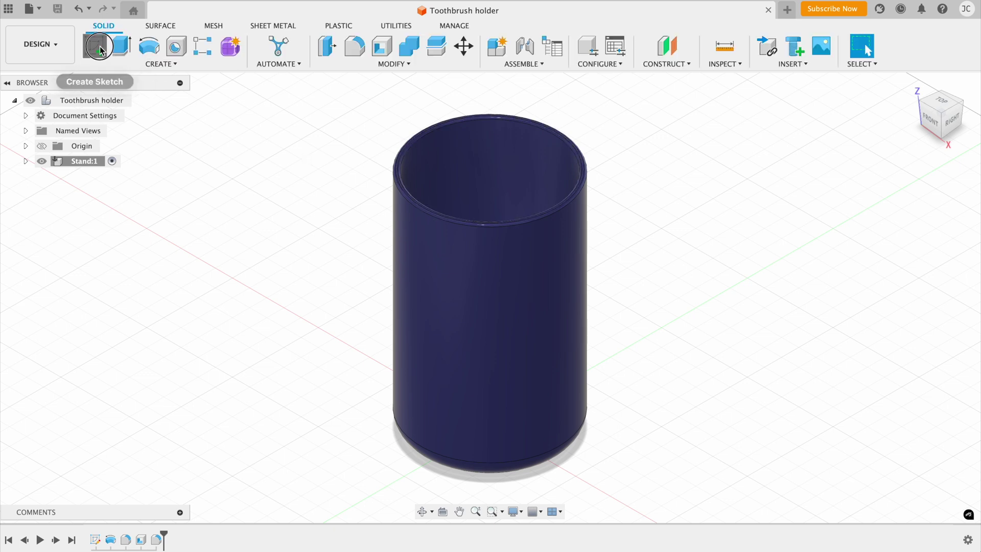
left_click(559, 437)
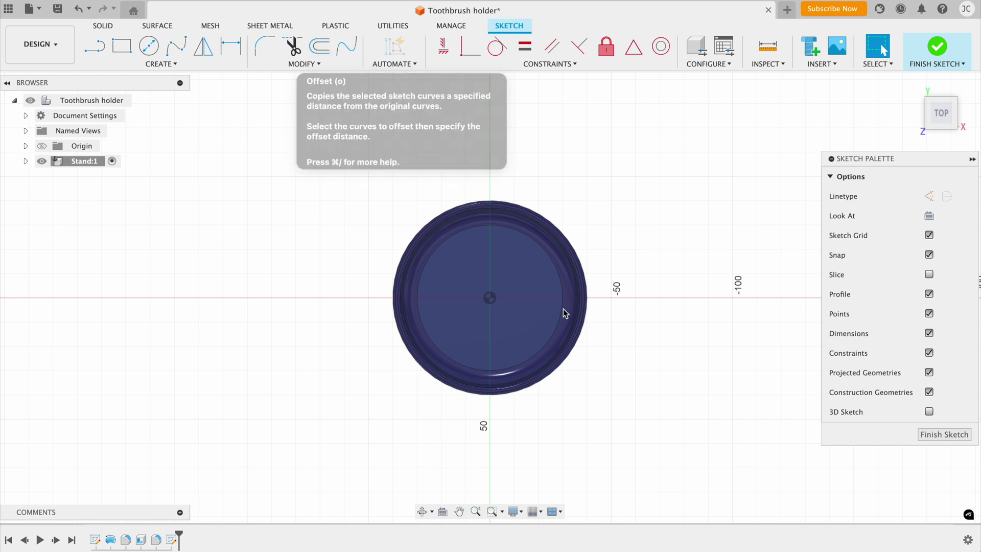
left_click(930, 435)
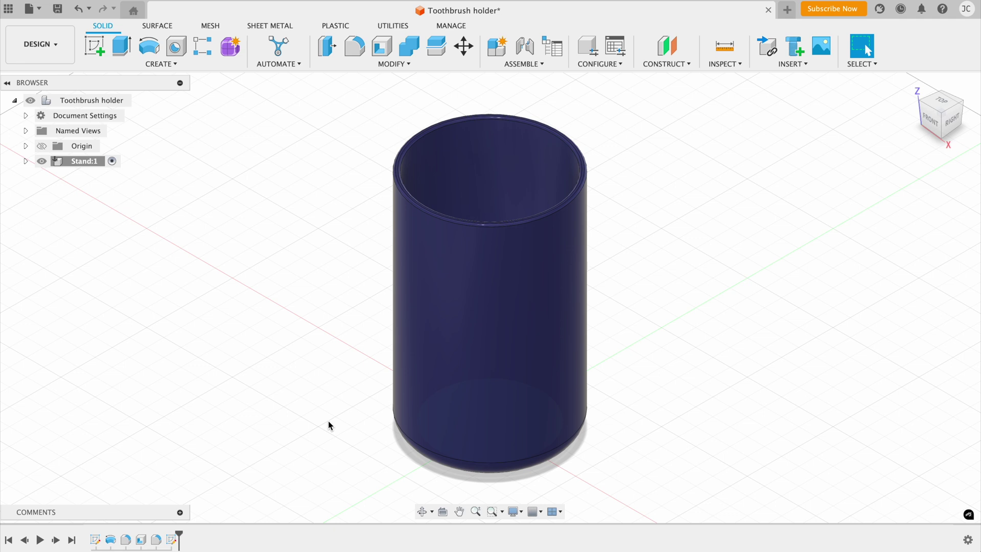
left_click(422, 512)
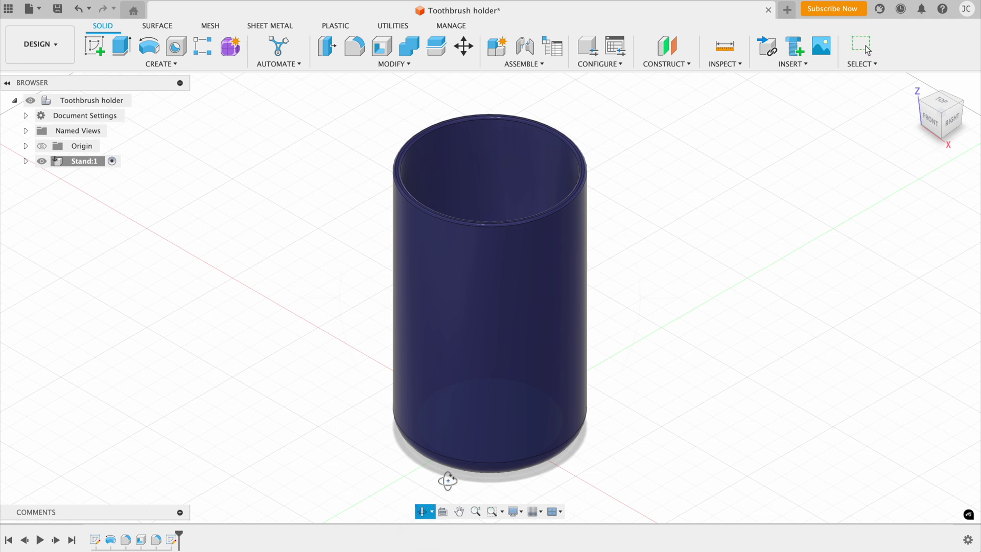
left_click_drag(446, 477, 422, 501)
left_click(424, 512)
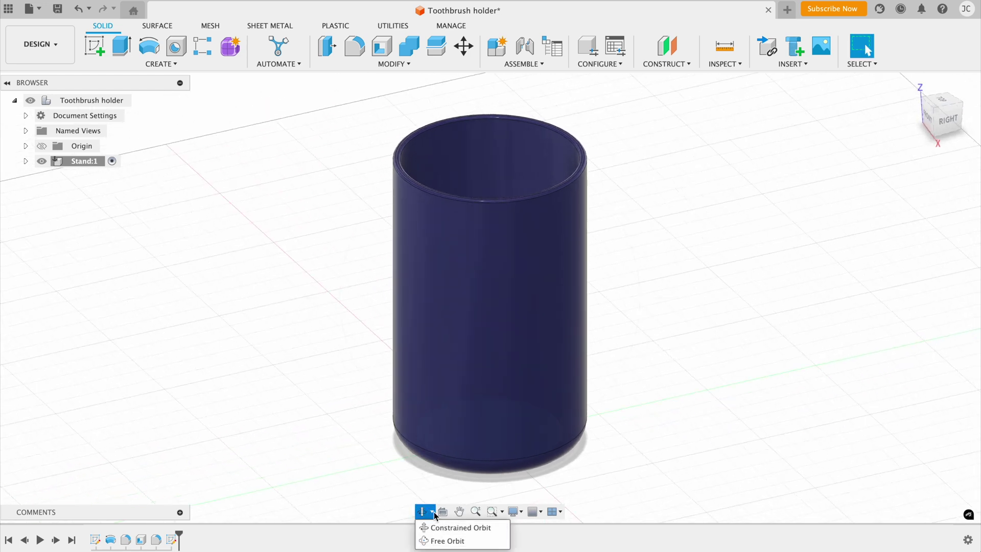
left_click(422, 512)
left_click(443, 511)
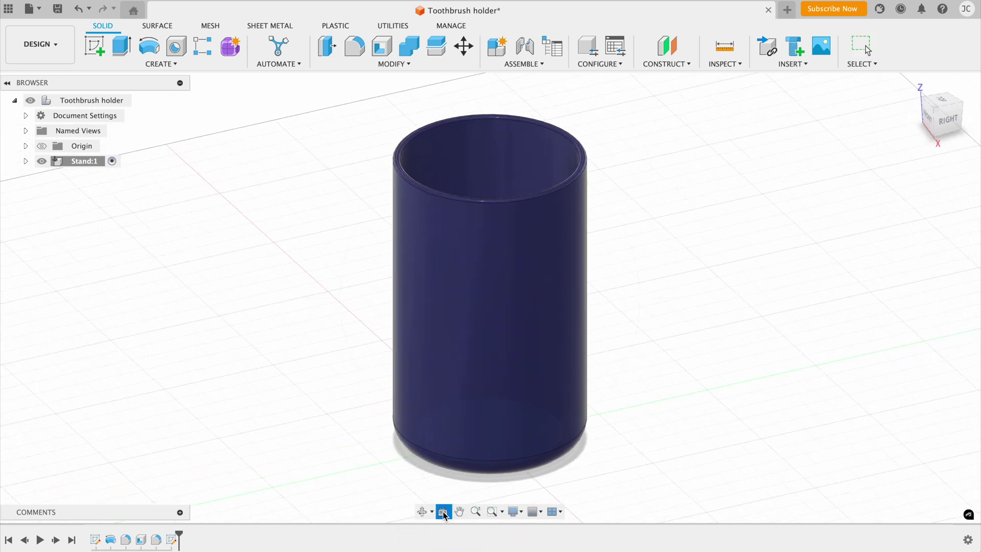
left_click(481, 431)
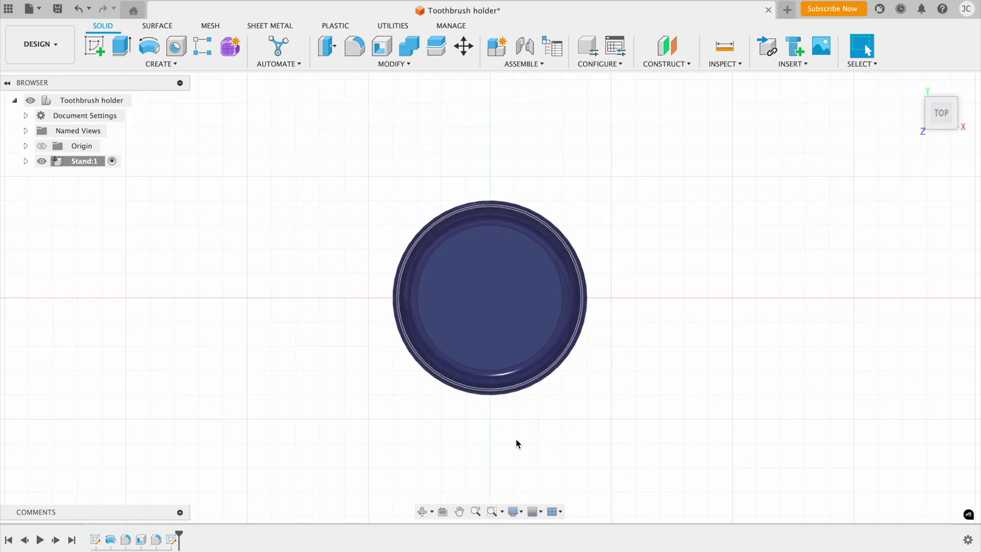
left_click(459, 512)
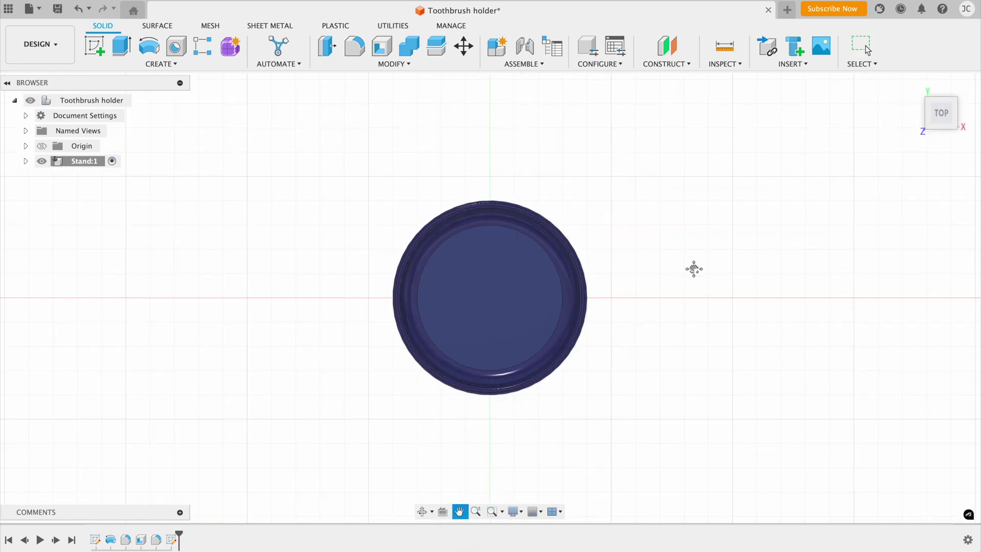
left_click_drag(522, 291, 470, 287)
left_click_drag(510, 335, 511, 339)
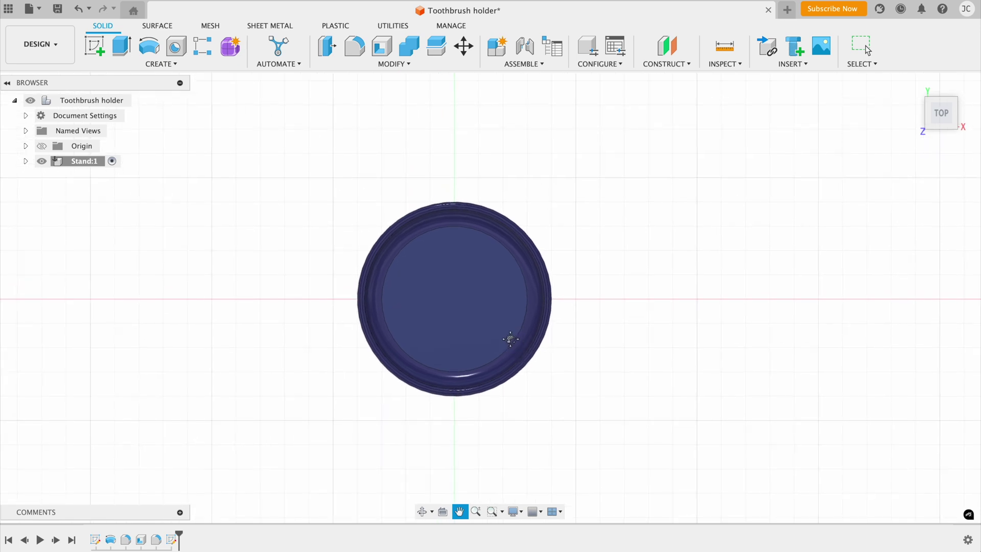
key("Escape")
key("F6")
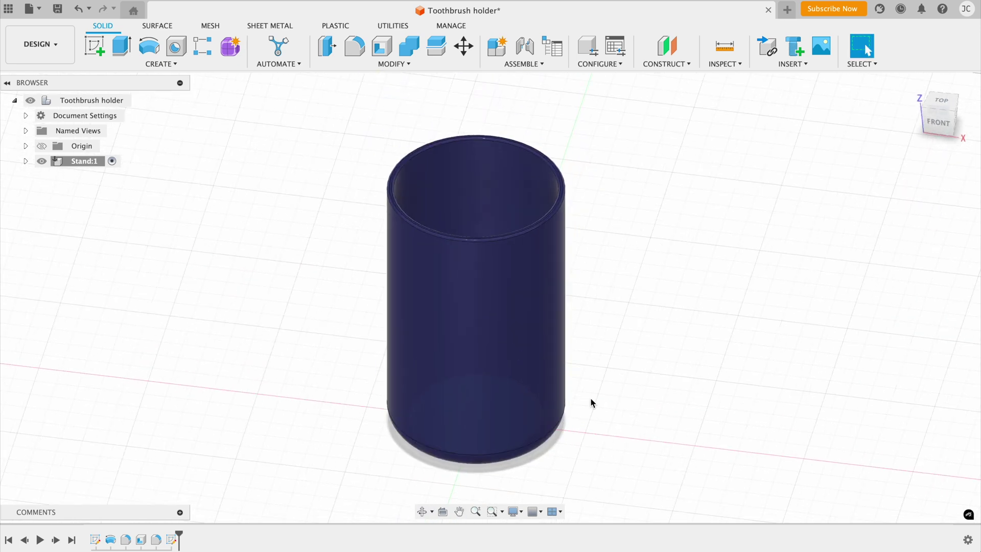
scroll(603, 376, "down", 5)
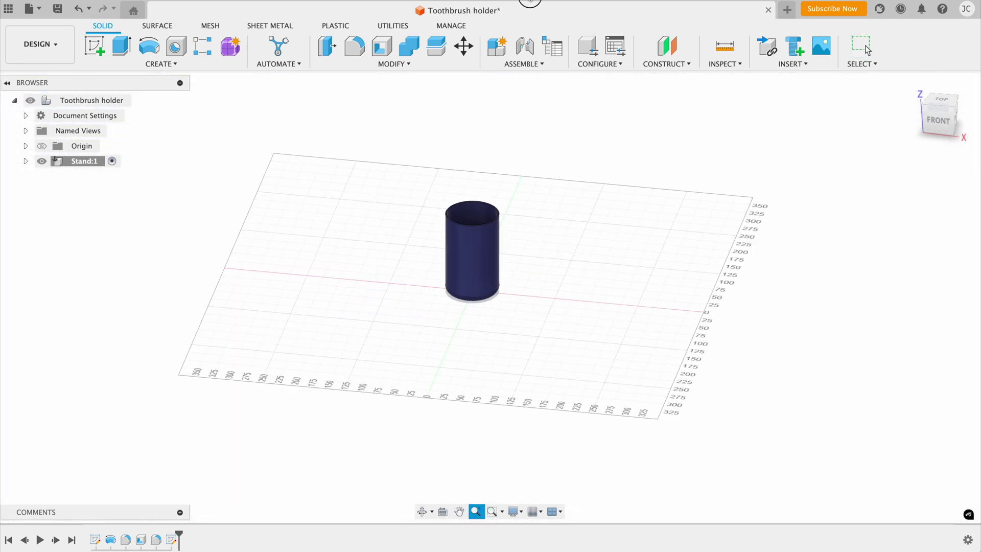
scroll(543, 217, "up", 7)
scroll(543, 216, "down", 2)
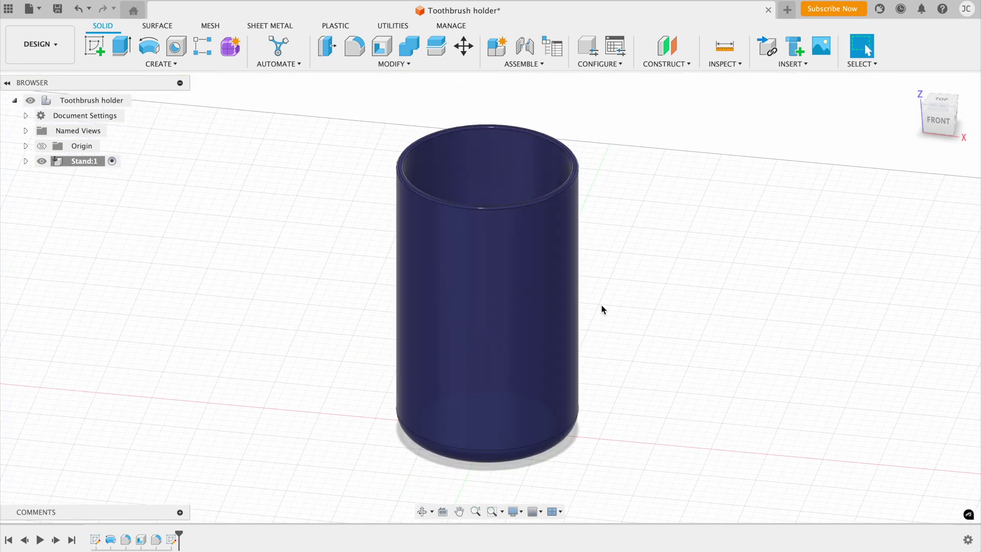
left_click(515, 511)
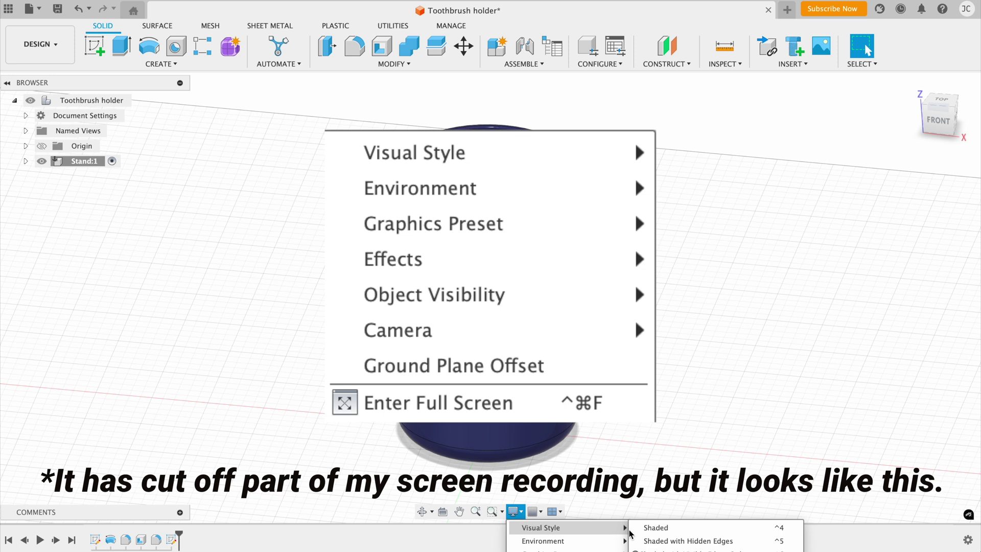
left_click(515, 511)
mouse_move(537, 529)
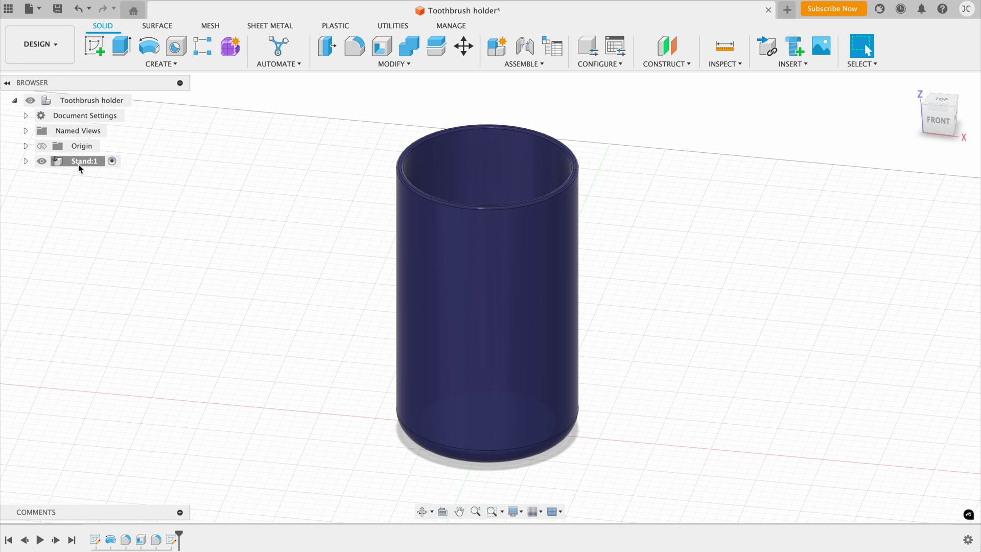
left_click(26, 162)
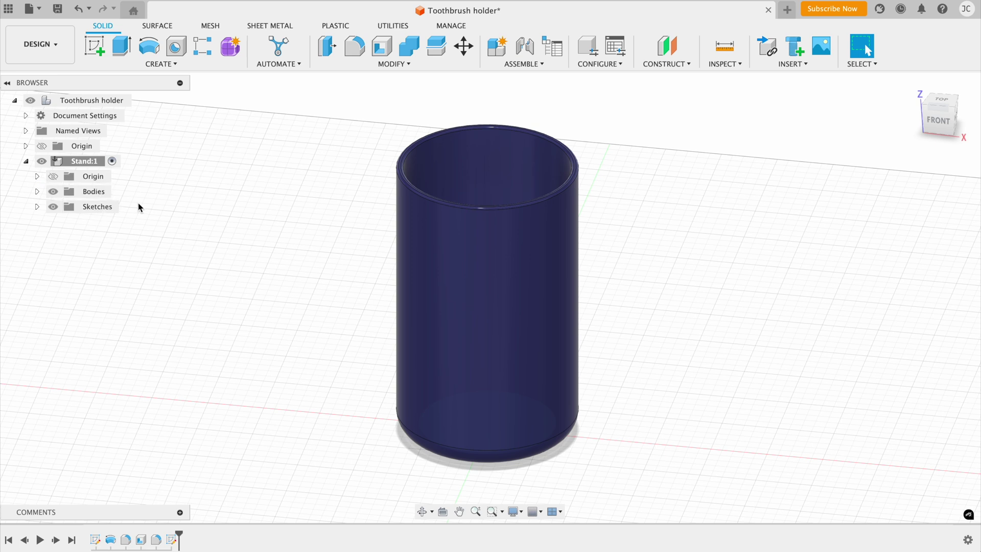
left_click(37, 207)
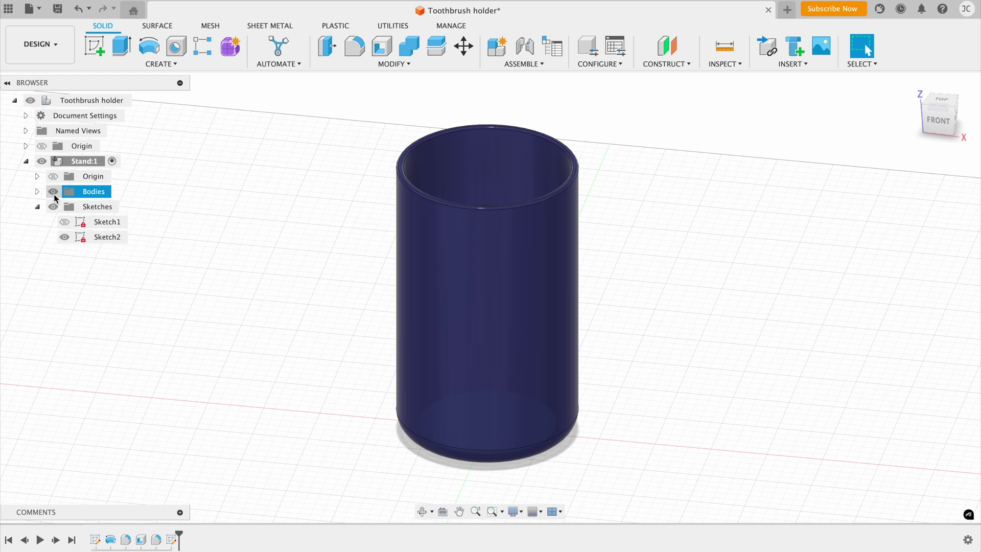
left_click(26, 161)
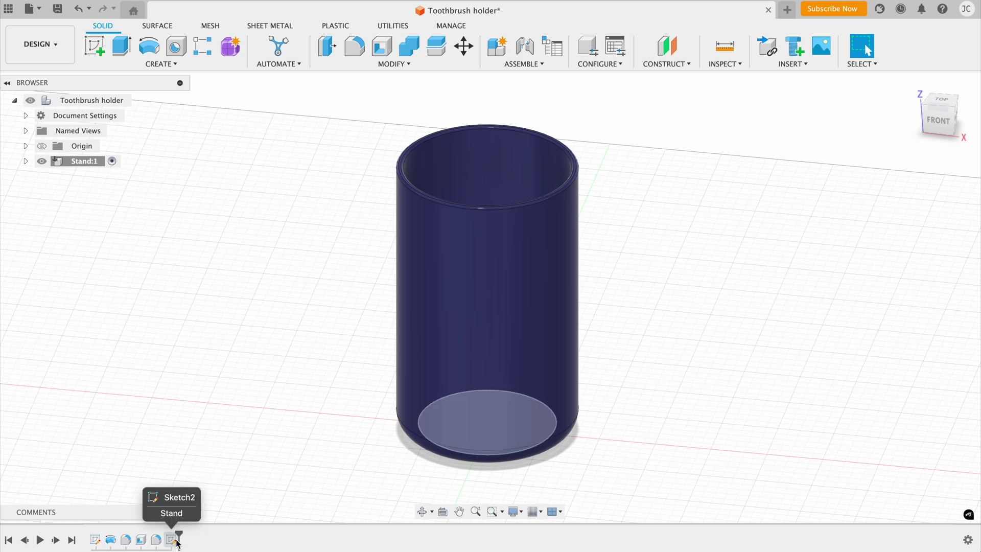
left_click_drag(179, 538, 90, 539)
left_click(40, 540)
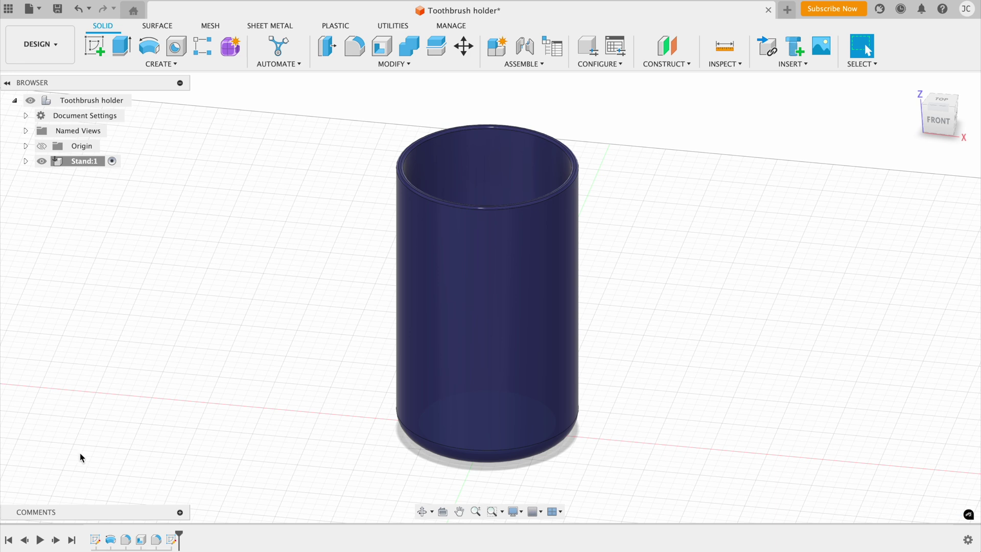
left_click(25, 540)
left_click(56, 540)
left_click(9, 541)
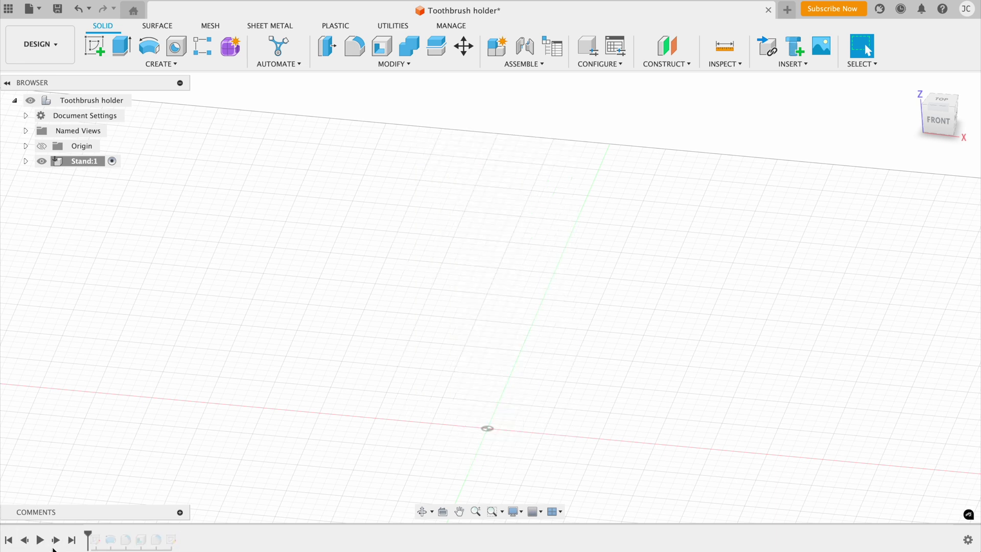
left_click(72, 540)
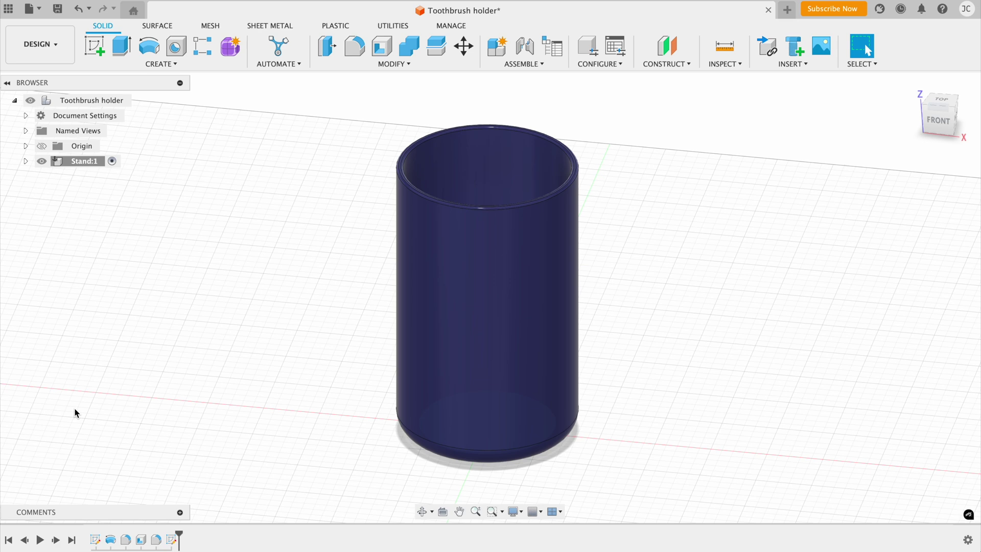